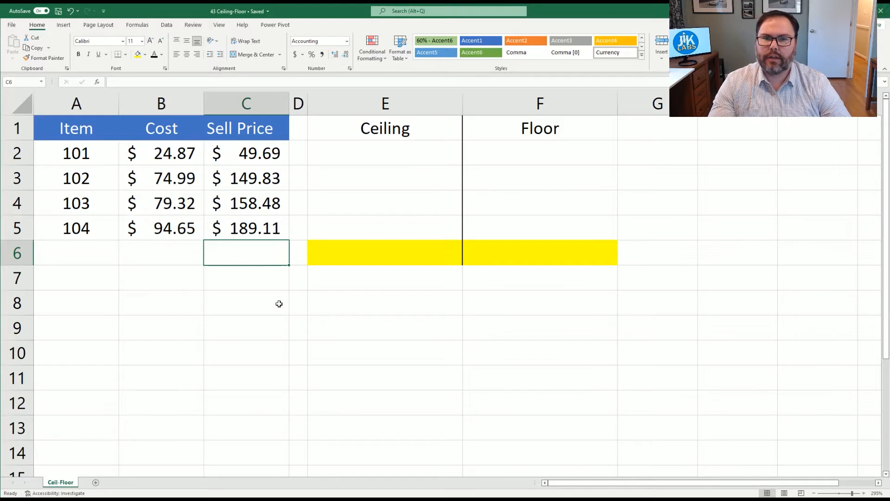
Insert a blank column before the Ceiling column and enter =ROUNDUP(C2,2) in E2.
{"action": "left_click", "coordinate": [386, 103]}
{"action": "key", "text": "ctrl+plus"}
{"action": "left_click", "coordinate": [356, 153]}
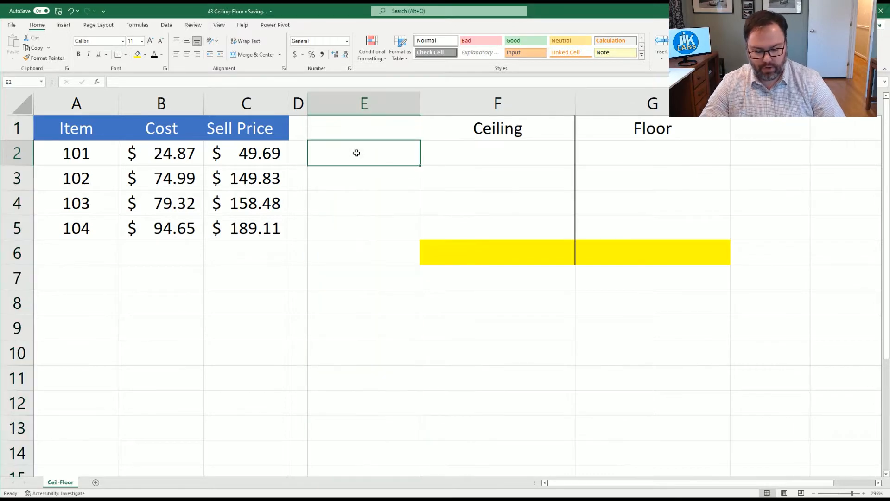
{"action": "type", "text": "=round"}
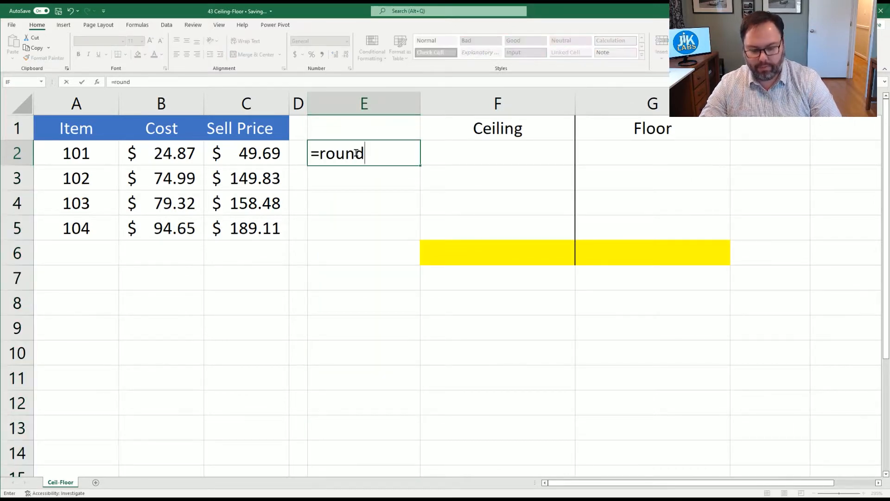
{"action": "type", "text": "up("}
{"action": "key", "text": "Left"}
{"action": "key", "text": "Left"}
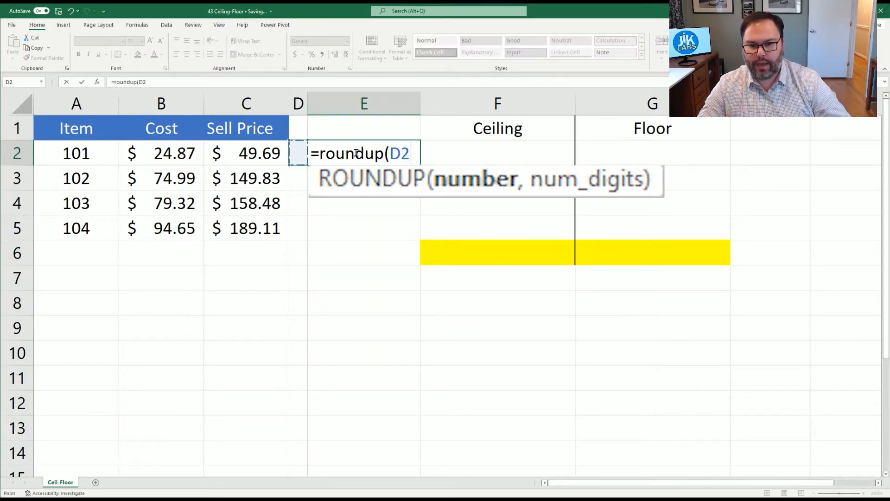
{"action": "type", "text": ",2)"}
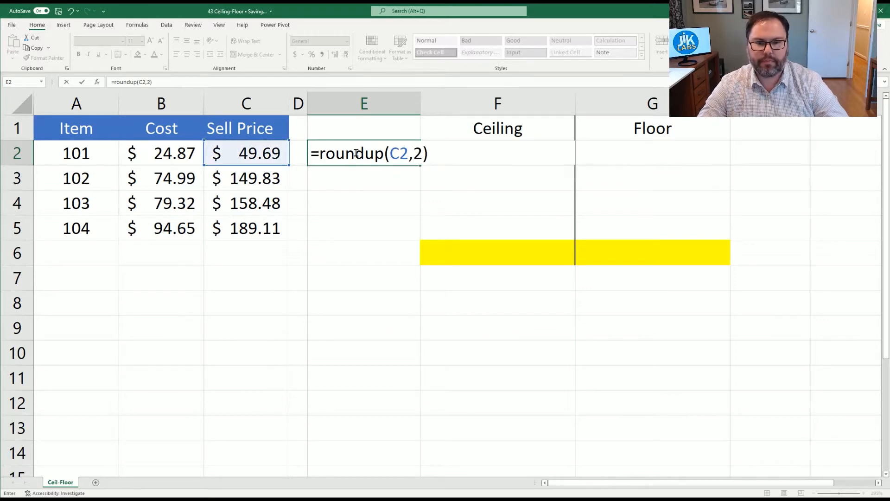
{"action": "key", "text": "Return"}
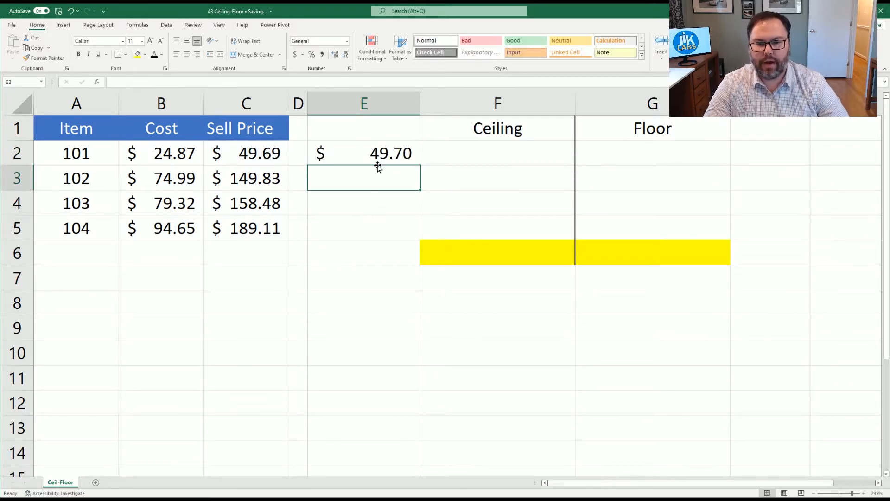
Fill the ROUNDUP formula from E2 down to E5 and enter the header Roundup in E1.
{"action": "left_click", "coordinate": [412, 161]}
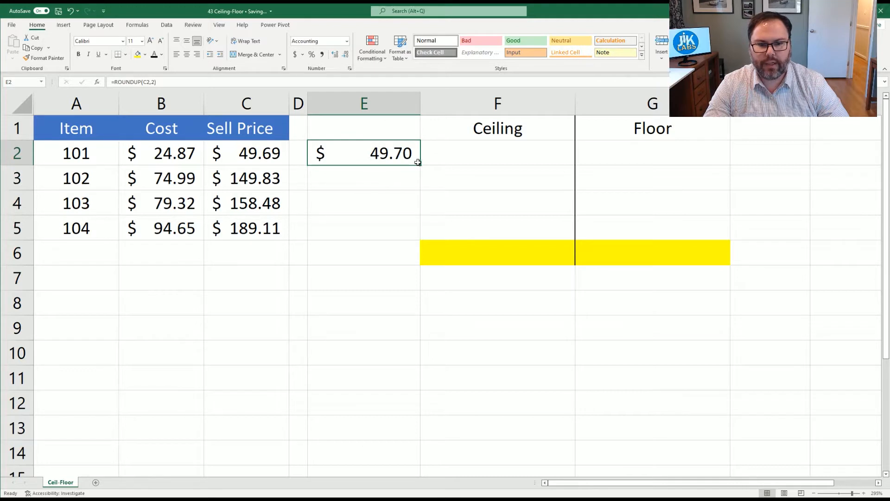
{"action": "left_click_drag", "start_coordinate": [420, 163], "coordinate": [411, 238]}
{"action": "left_click", "coordinate": [387, 125]}
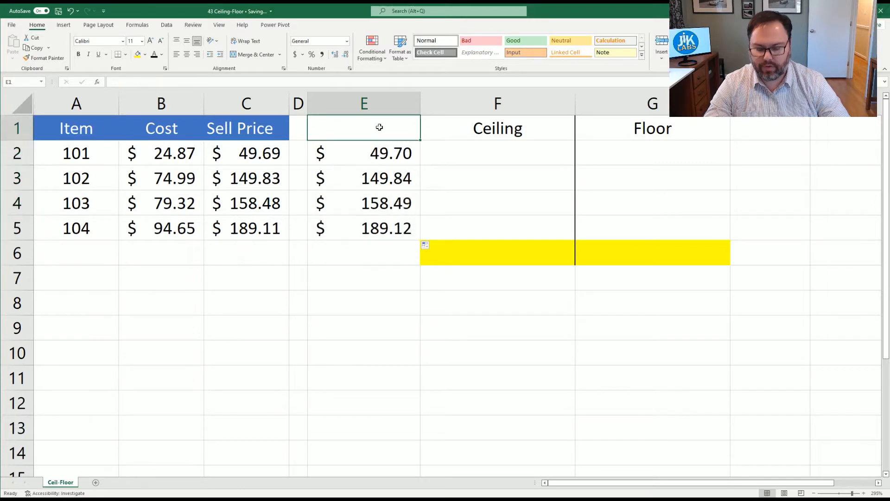
{"action": "type", "text": "Roundup"}
{"action": "key", "text": "Return"}
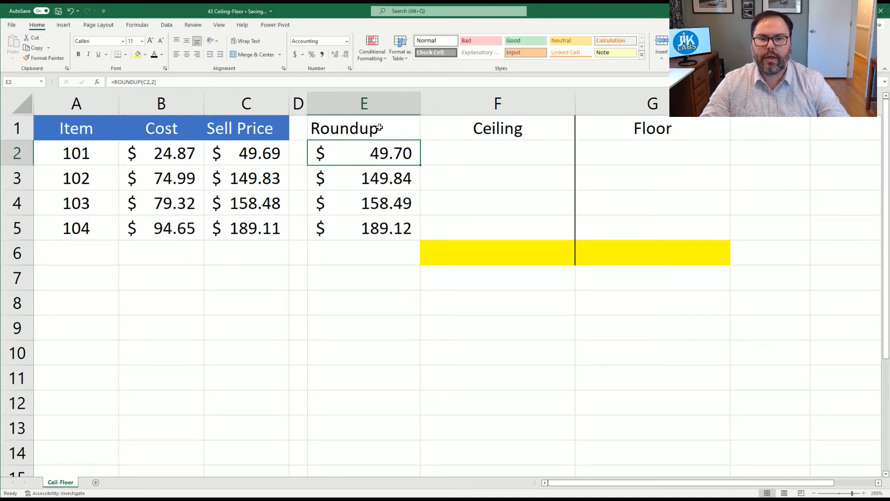
{"action": "left_click", "coordinate": [393, 174]}
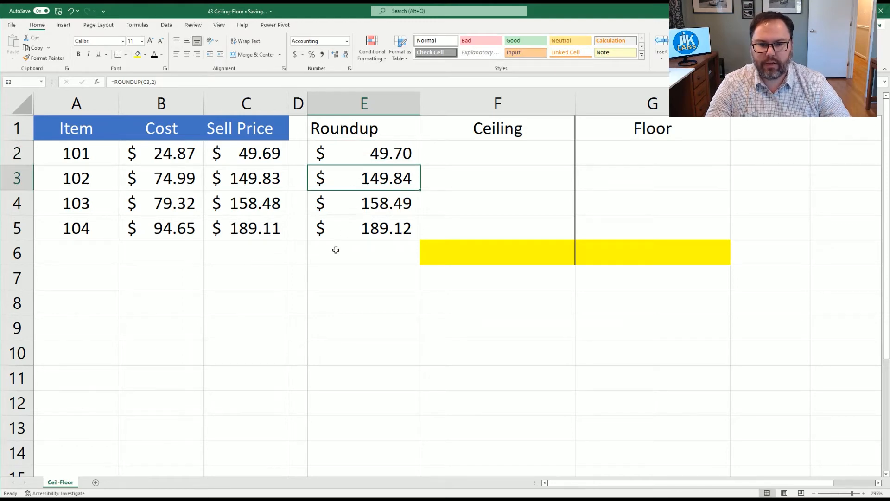
{"action": "key", "text": "Down"}
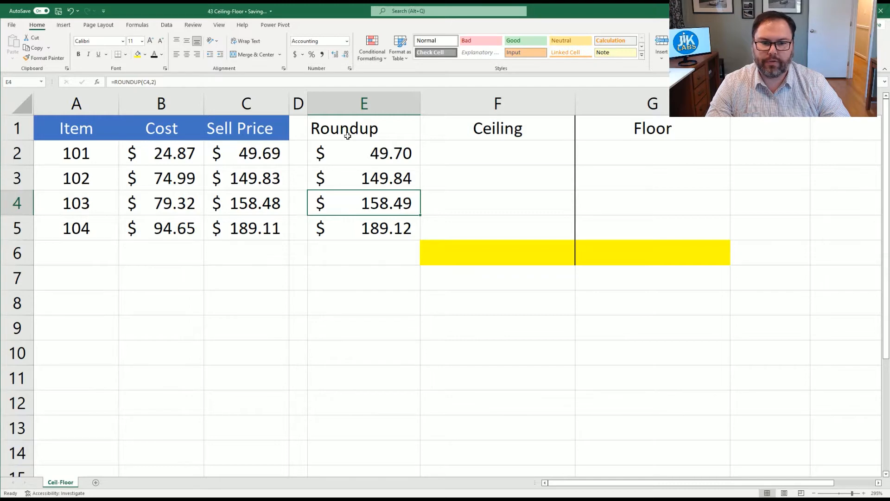
{"action": "left_click", "coordinate": [316, 136]}
Enter =CEILING(C2,0.05) in F2 to round item 101's sell price up to the nearest five cents.
{"action": "left_click", "coordinate": [485, 149]}
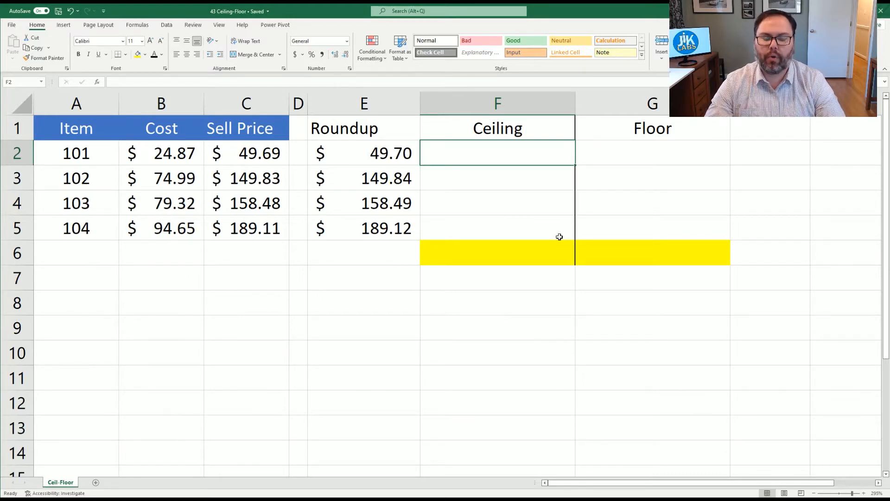
{"action": "type", "text": "="}
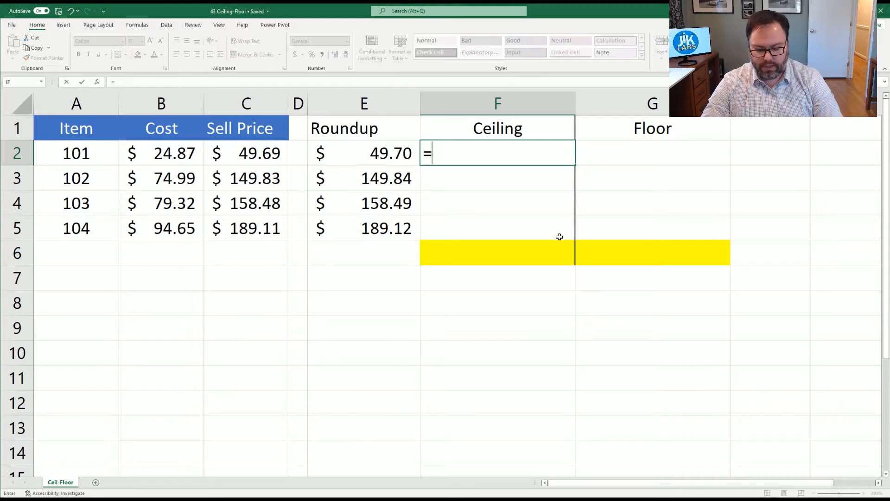
{"action": "type", "text": "ceiling"}
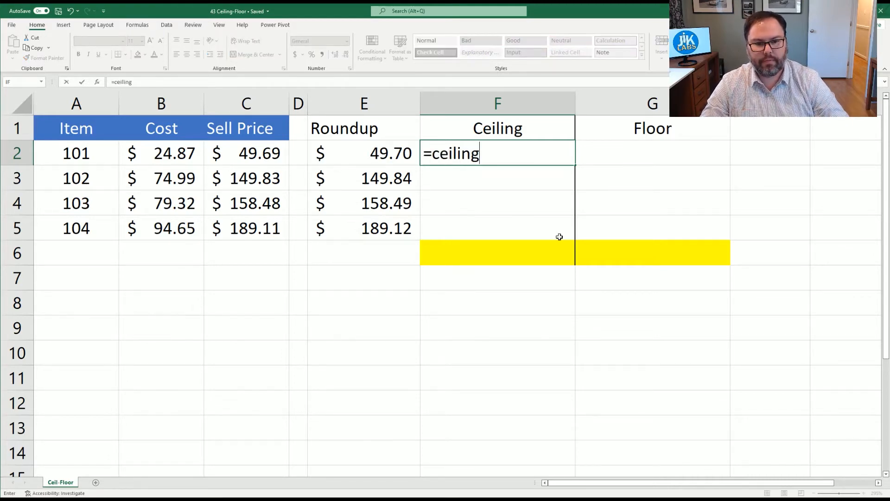
{"action": "key", "text": "Tab"}
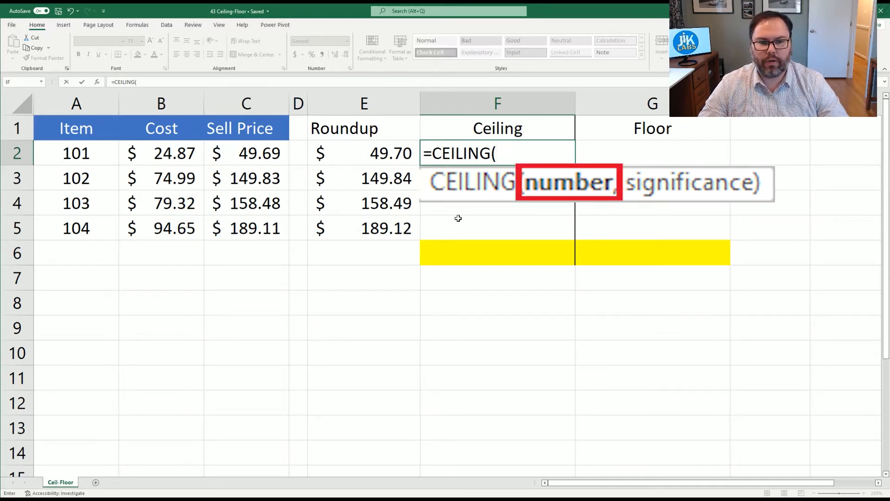
{"action": "left_click", "coordinate": [227, 155]}
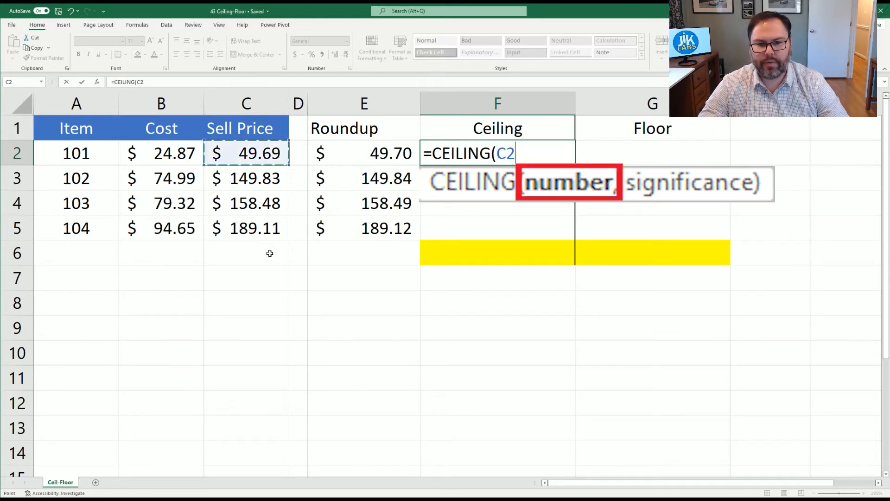
{"action": "type", "text": ","}
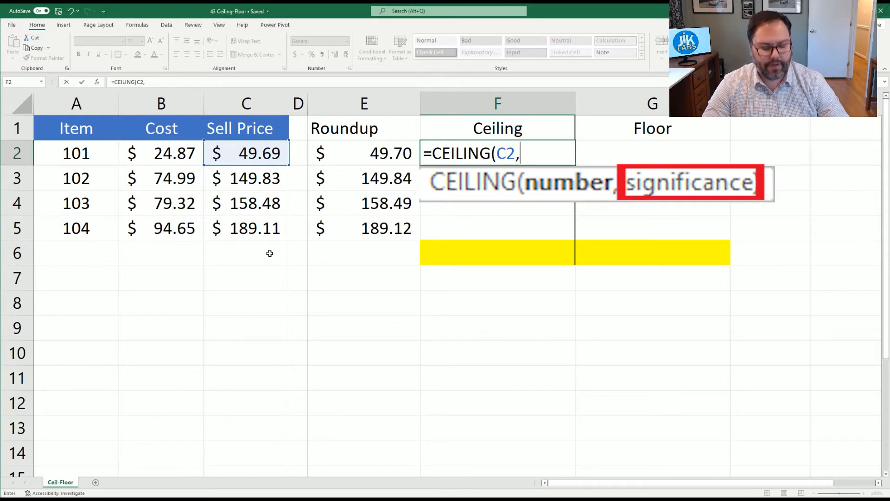
{"action": "type", "text": "0.05"}
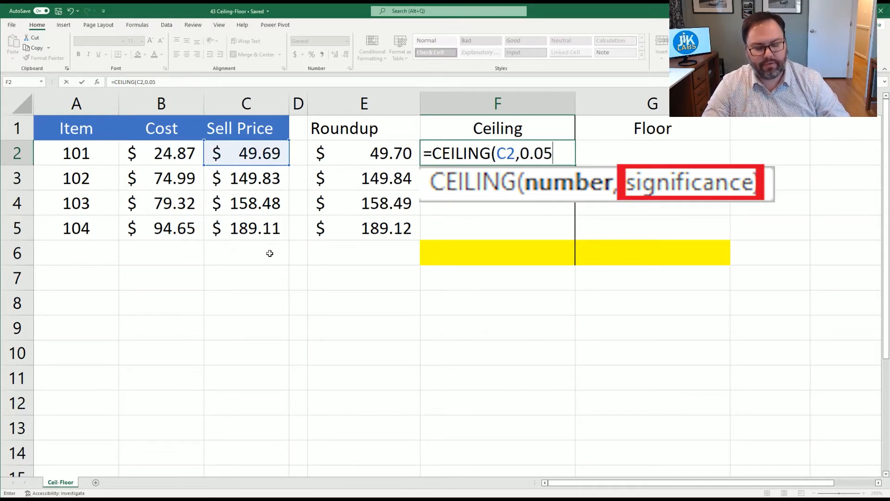
{"action": "type", "text": ")"}
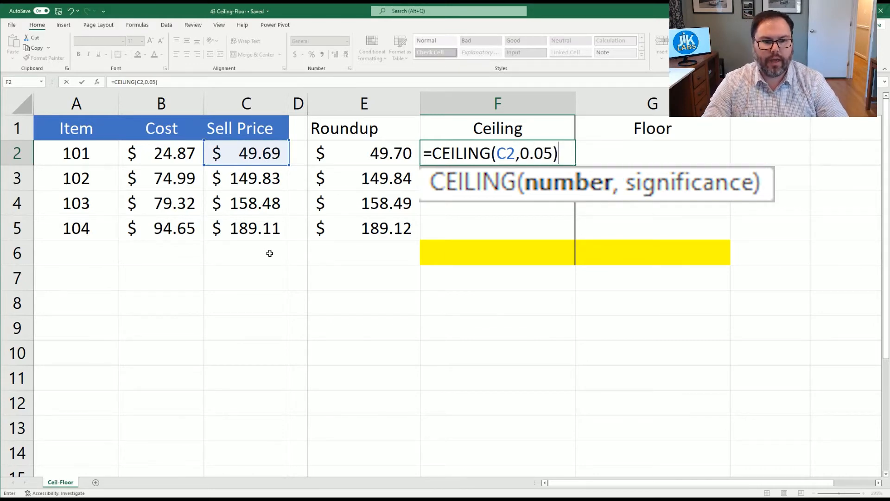
{"action": "key", "text": "Return"}
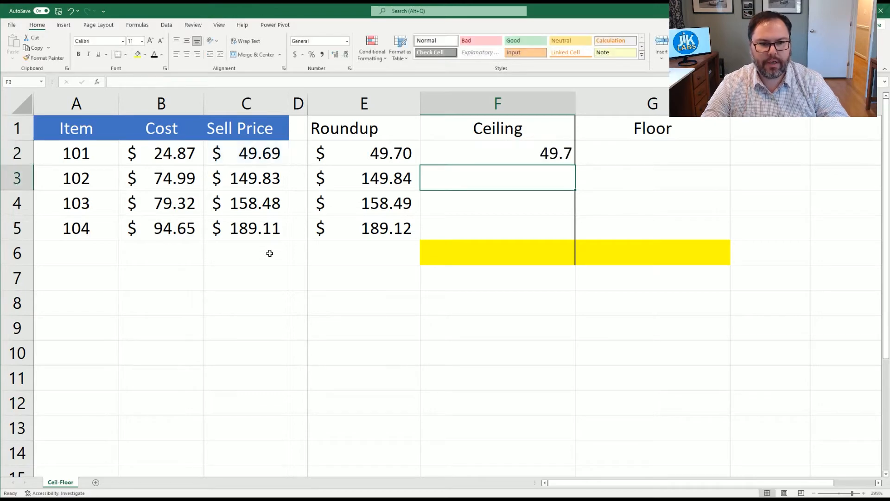
Apply the Accounting number format to F2 and fill its CEILING formula down to F5.
{"action": "left_click", "coordinate": [452, 156]}
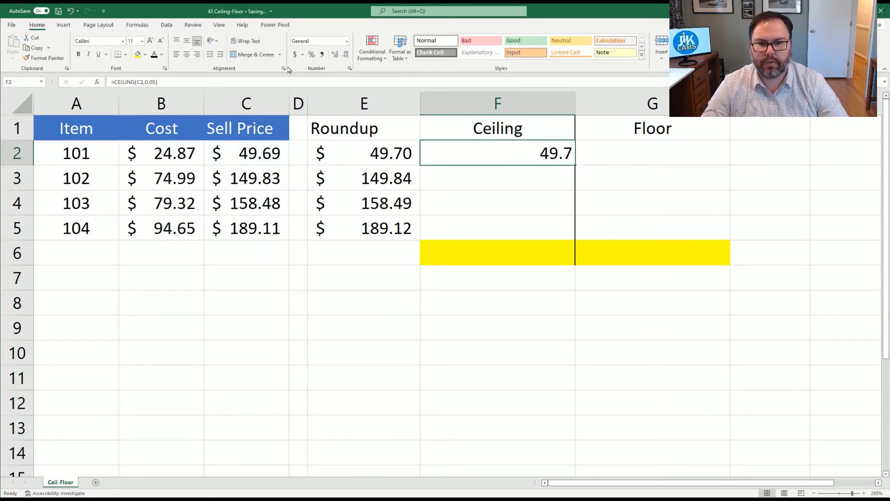
{"action": "left_click", "coordinate": [295, 55]}
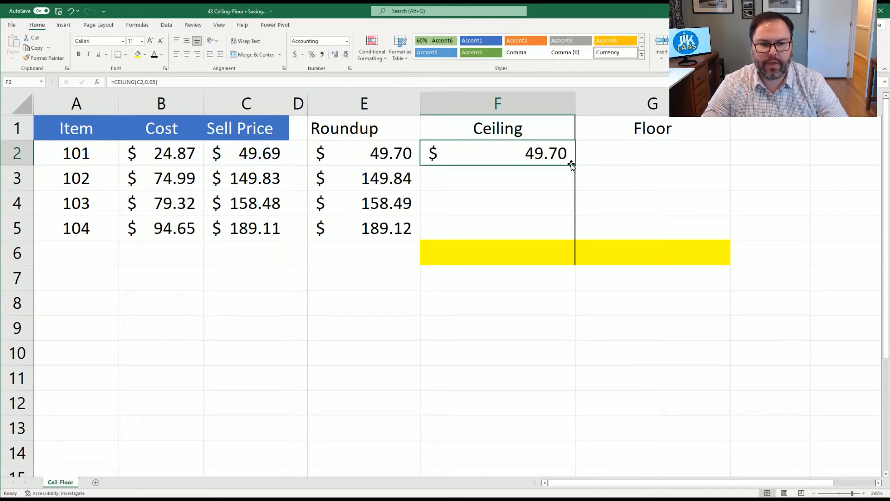
{"action": "left_click_drag", "start_coordinate": [573, 165], "coordinate": [574, 236]}
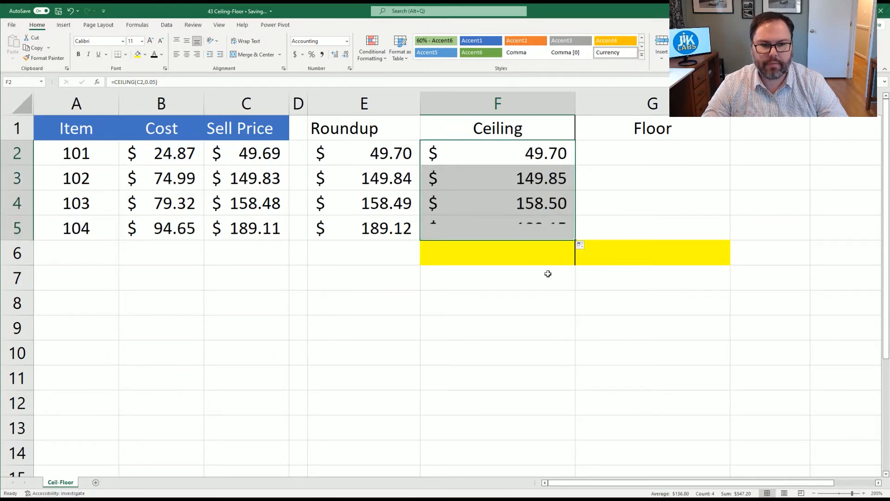
Paste the formula text =CEILING(C2,0.05) into the yellow cell F6 below the Ceiling results.
{"action": "left_click", "coordinate": [491, 175]}
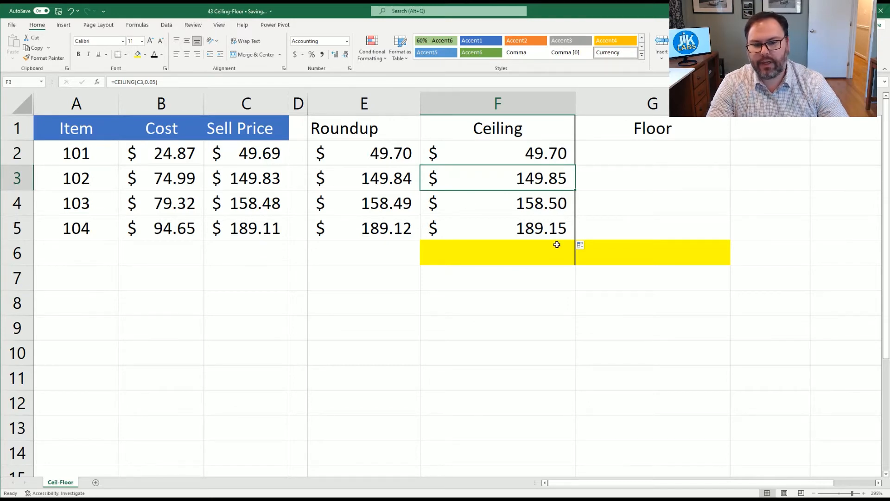
{"action": "left_click", "coordinate": [483, 254]}
{"action": "key", "text": "ctrl+v"}
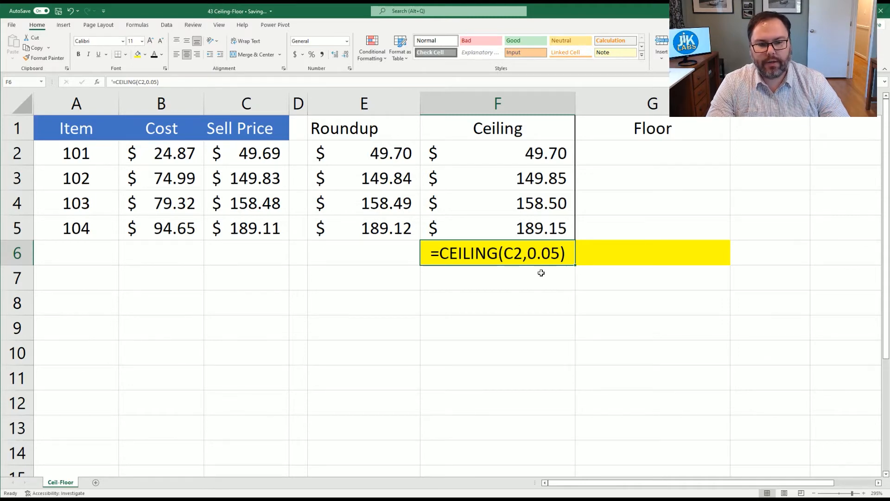
Try a significance of 1 in F2's CEILING formula, and undo the change.
{"action": "left_click", "coordinate": [465, 141]}
{"action": "left_click", "coordinate": [150, 79]}
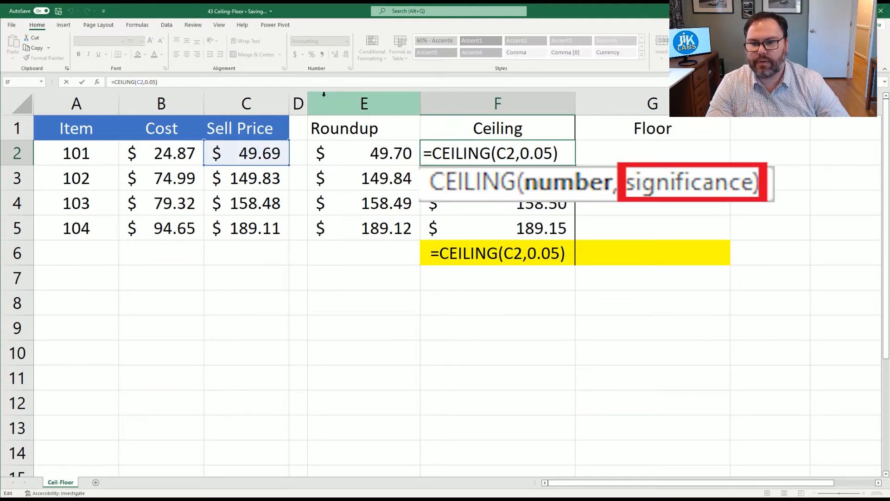
{"action": "key", "text": "BackSpace"}
{"action": "key", "text": "BackSpace"}
{"action": "key", "text": "BackSpace"}
{"action": "key", "text": "BackSpace"}
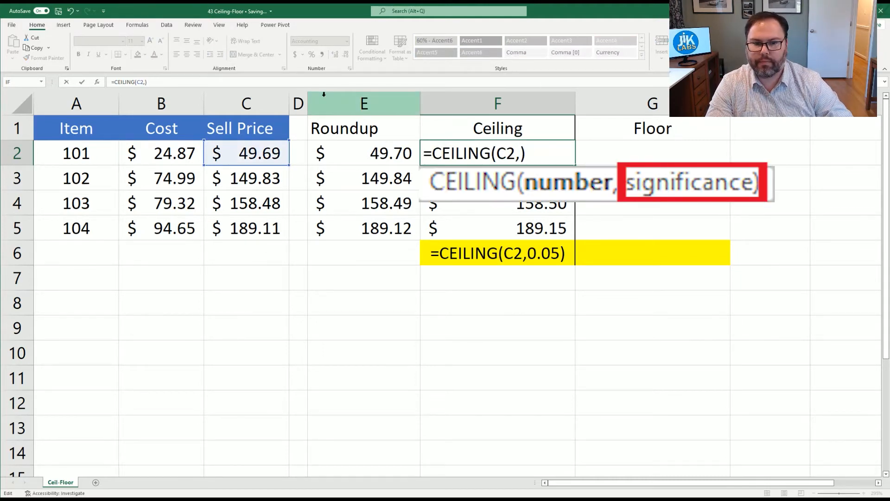
{"action": "type", "text": "1"}
{"action": "key", "text": "Return"}
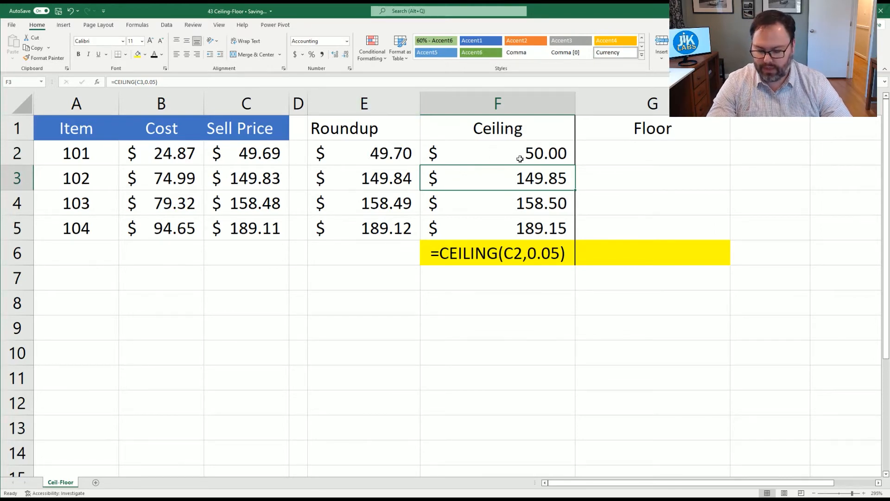
{"action": "key", "text": "ctrl+z"}
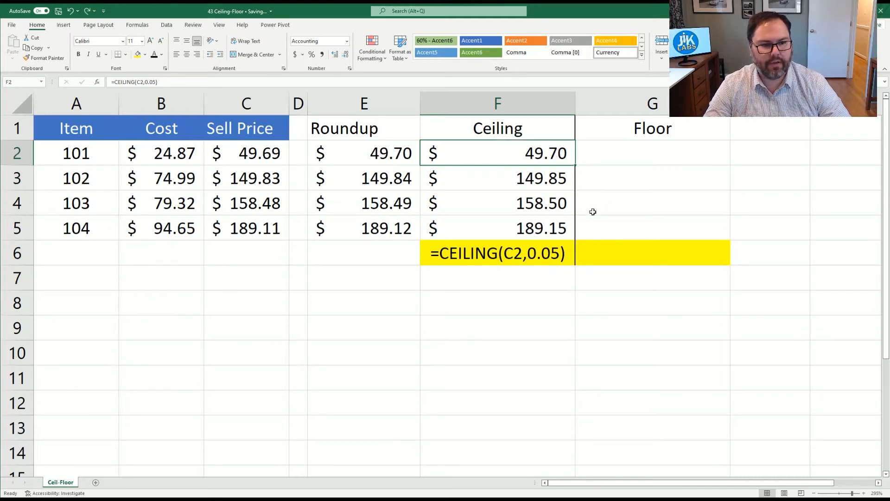
Enter =FLOOR(C2,0.05) in G2 to round item 101's sell price down to the nearest five cents.
{"action": "left_click", "coordinate": [640, 157]}
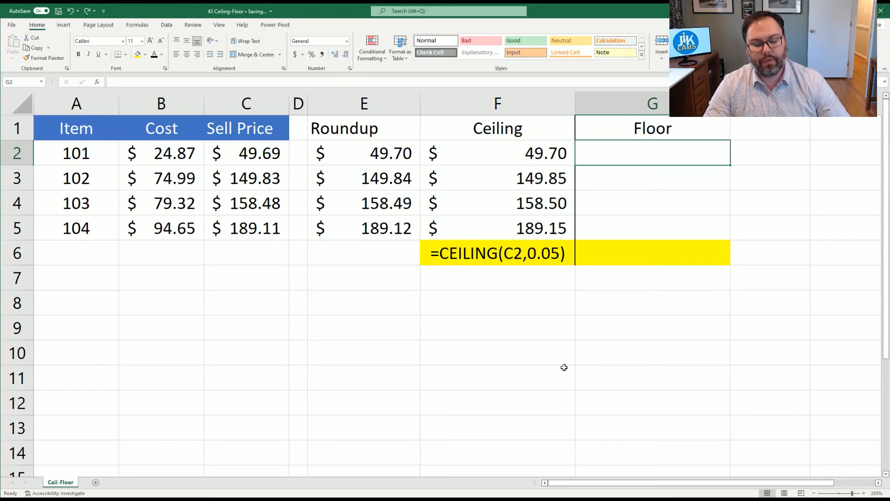
{"action": "type", "text": "=flo"}
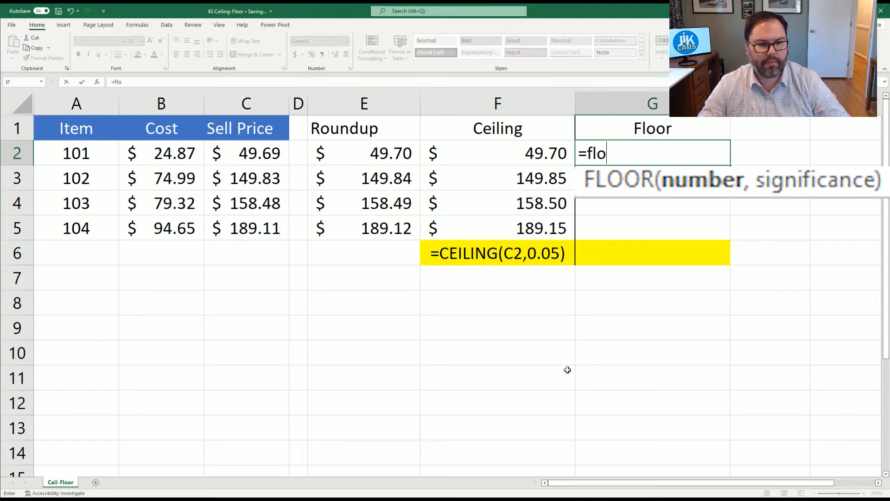
{"action": "key", "text": "Tab"}
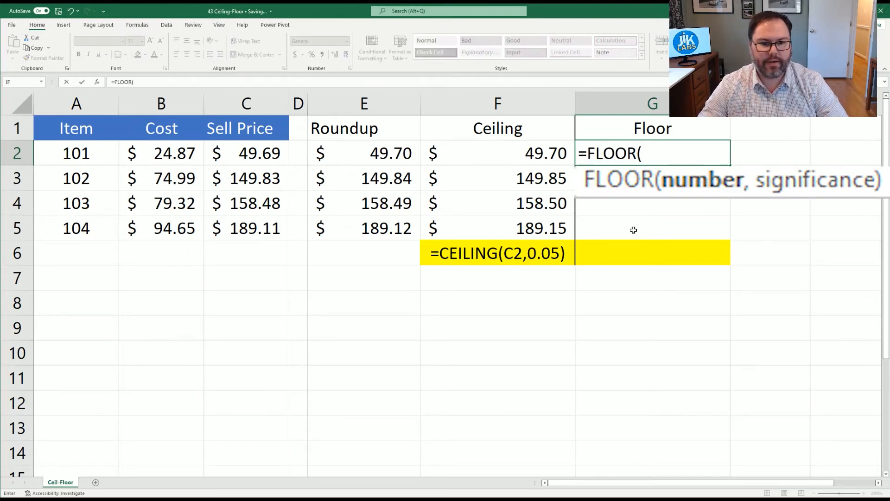
{"action": "left_click", "coordinate": [250, 148]}
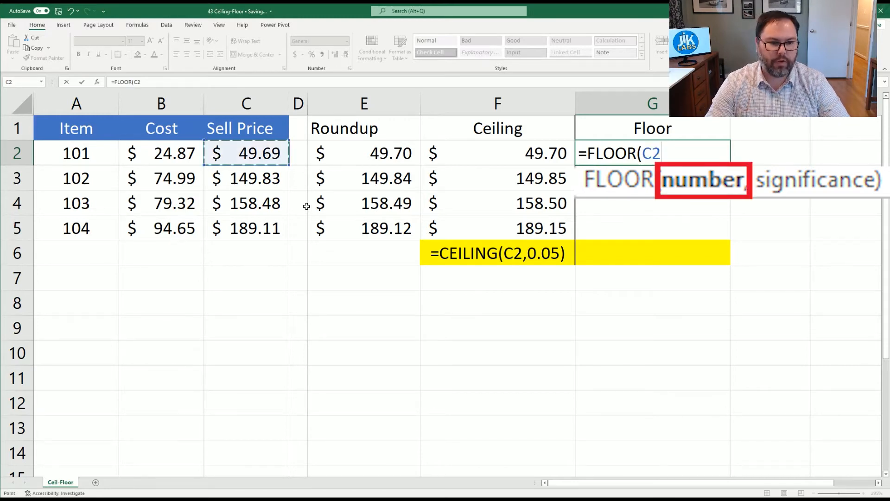
{"action": "type", "text": ","}
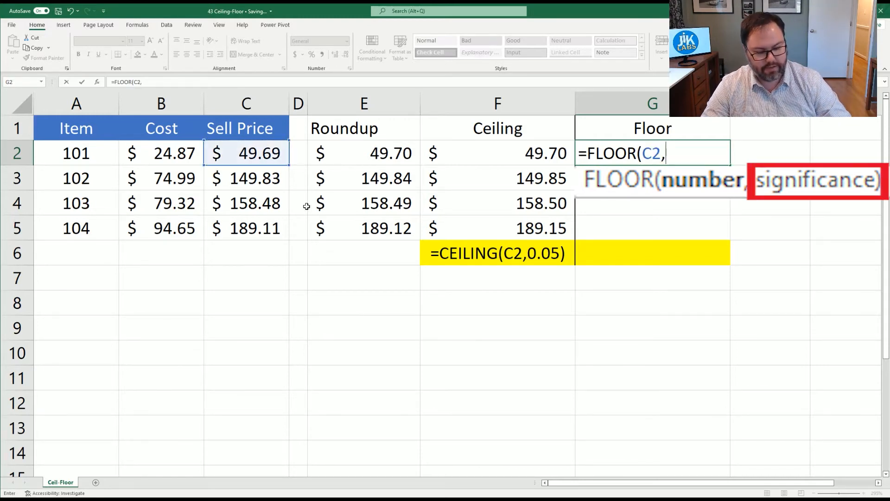
{"action": "type", "text": "0.05"}
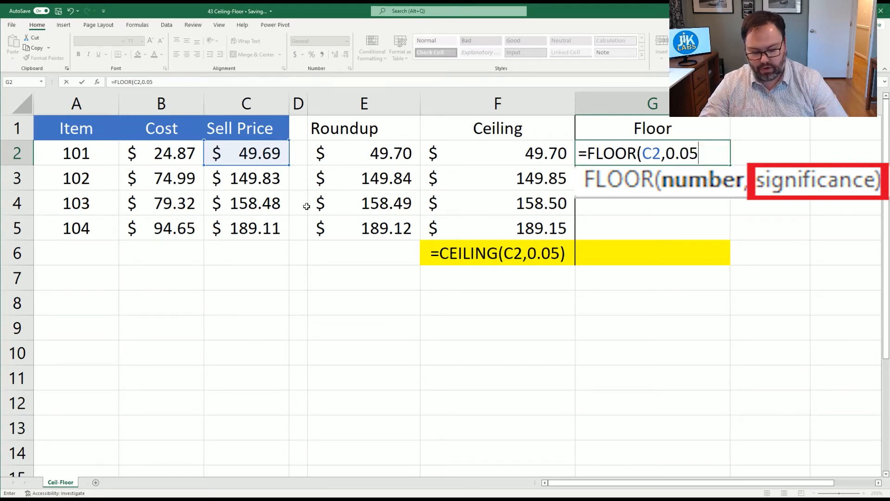
{"action": "type", "text": ")"}
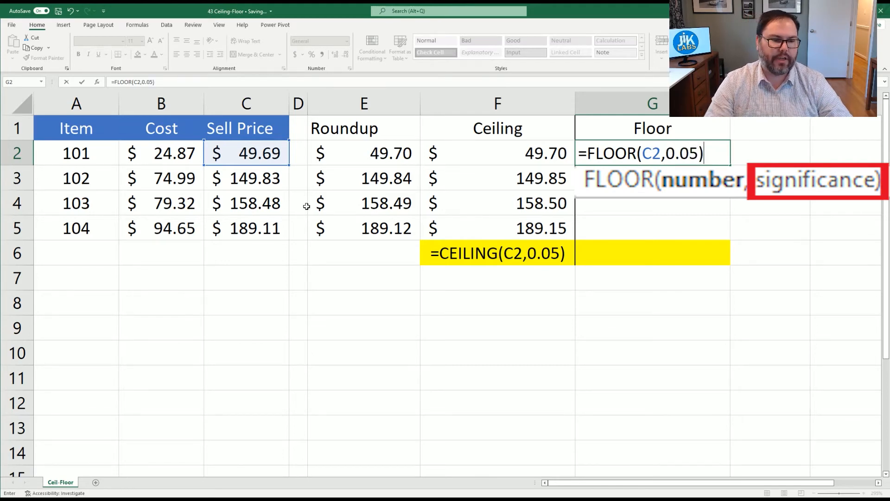
{"action": "key", "text": "Return"}
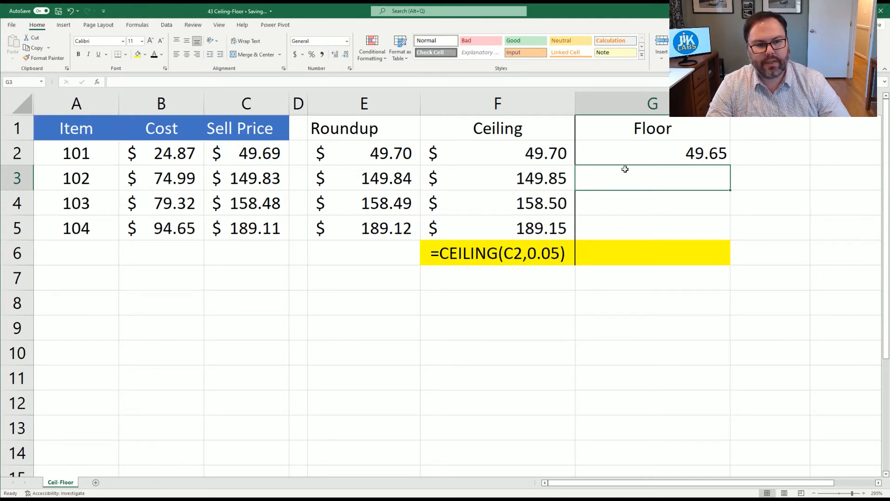
Fill G2's FLOOR formula down to G5 and apply the Accounting number format to the Floor results.
{"action": "left_click", "coordinate": [704, 158]}
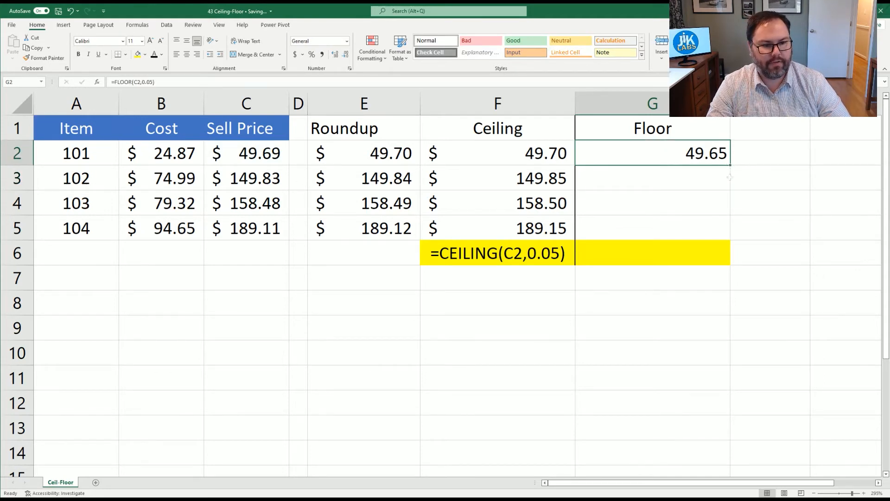
{"action": "left_click_drag", "start_coordinate": [729, 166], "coordinate": [727, 237]}
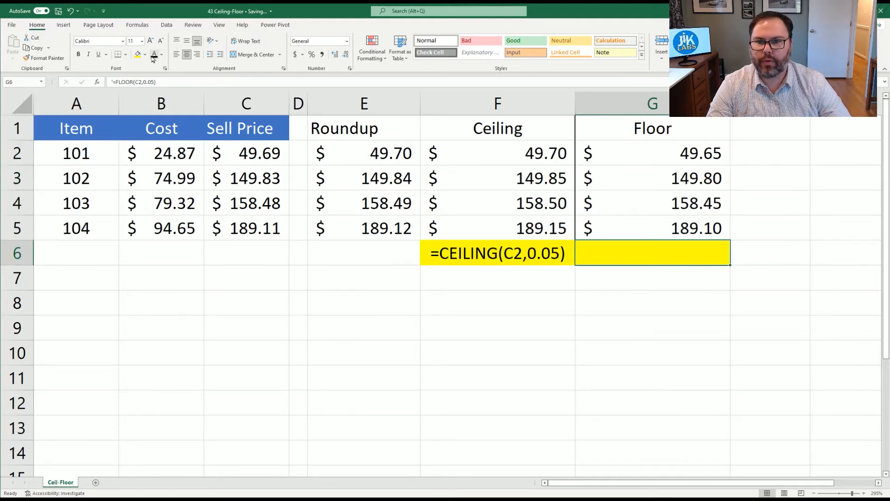
{"action": "left_click", "coordinate": [154, 55]}
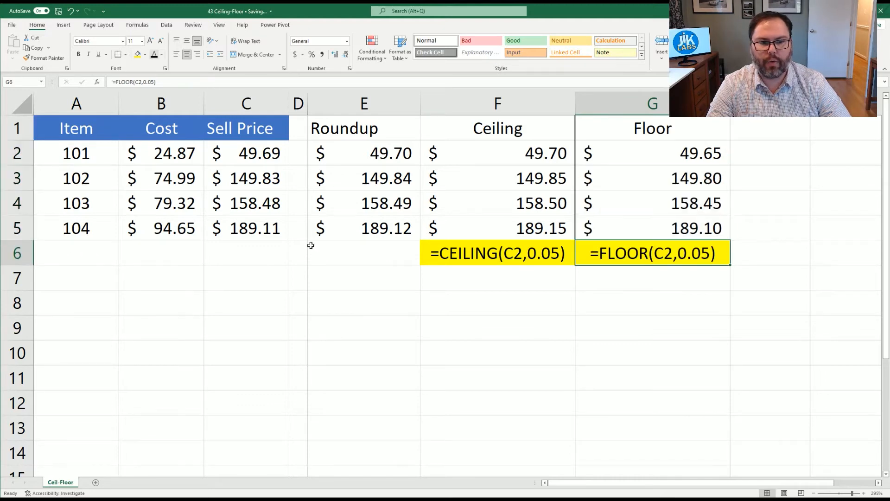
{"action": "left_click", "coordinate": [618, 303]}
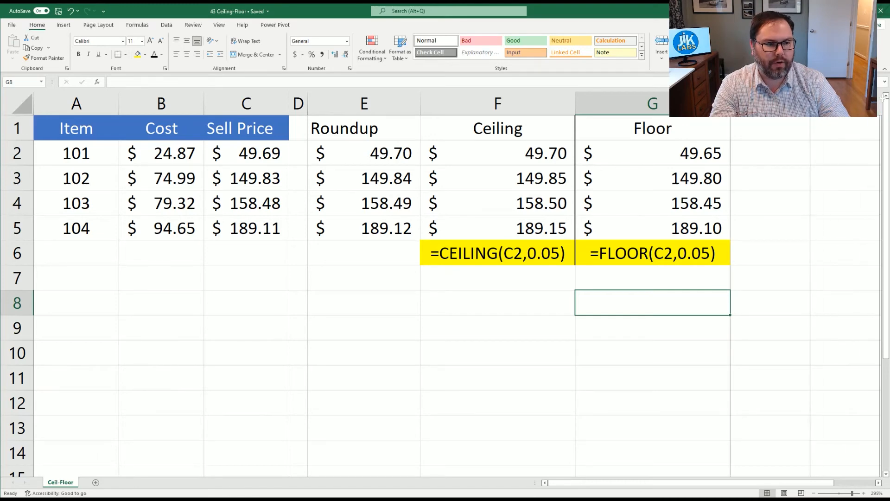
Add the column heading Rounddown in H1, beside the Floor heading.
{"action": "left_click", "coordinate": [792, 126]}
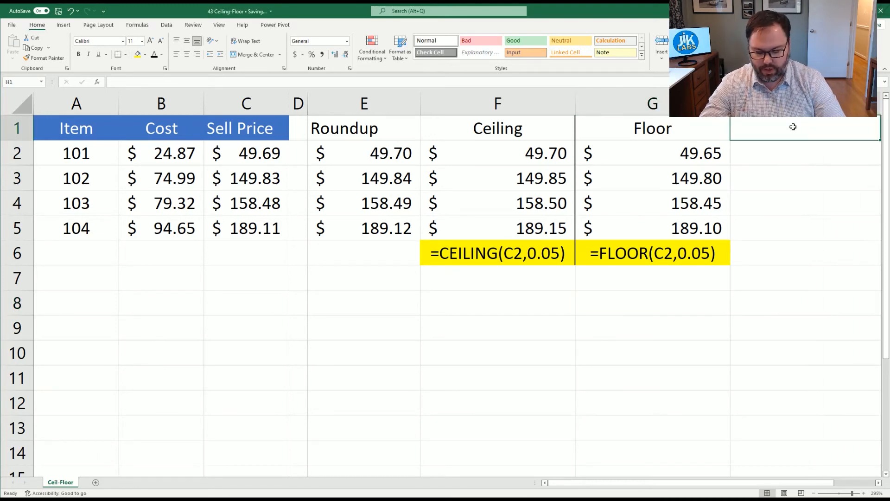
{"action": "type", "text": "Rounddo"}
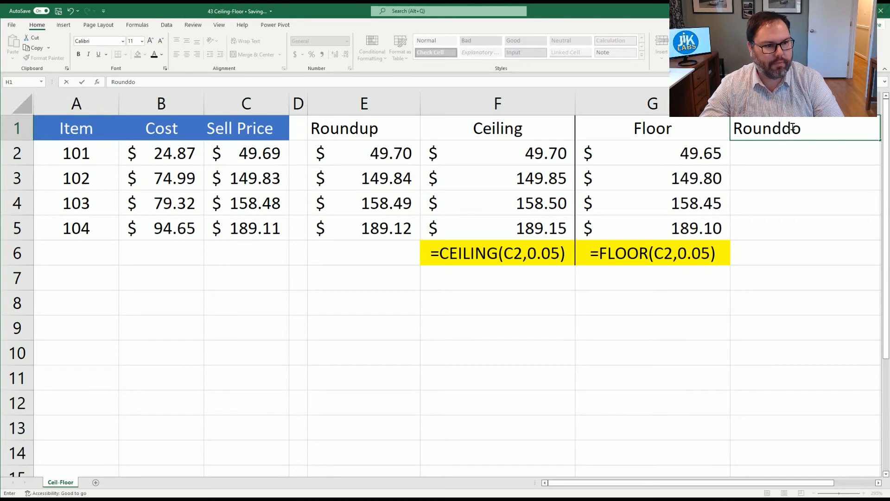
{"action": "type", "text": "wn"}
{"action": "key", "text": "Return"}
Enter =ROUNDDOWN(C2,2) in H2 to round item 101's sell price down to two decimals.
{"action": "type", "text": "=roundd"}
{"action": "key", "text": "Tab"}
{"action": "key", "text": "Left"}
{"action": "key", "text": "Left"}
{"action": "key", "text": "Left"}
{"action": "key", "text": "Left"}
{"action": "key", "text": "Left"}
{"action": "type", "text": ",2"}
{"action": "key", "text": "Return"}
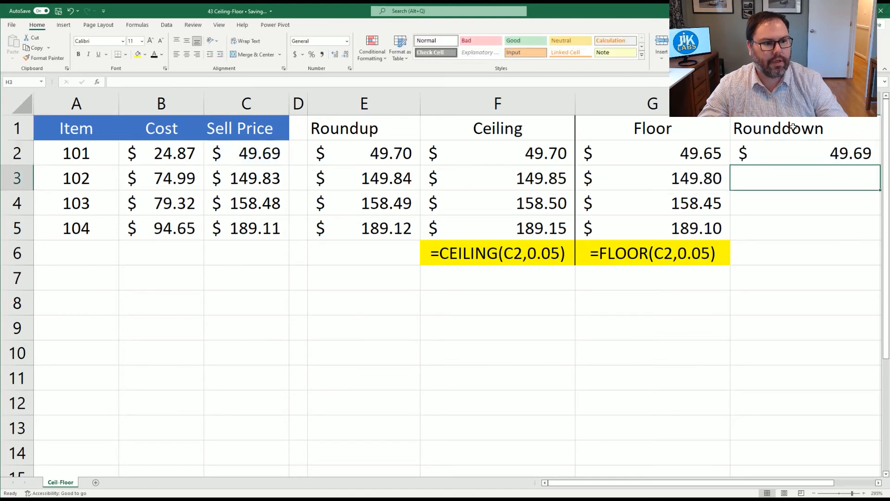
Fill H2's ROUNDDOWN formula down to H5 and review the Rounddown results for the items.
{"action": "left_click", "coordinate": [837, 157]}
{"action": "double_click", "coordinate": [880, 165]}
{"action": "left_click", "coordinate": [827, 277]}
{"action": "left_click", "coordinate": [800, 135]}
{"action": "left_click", "coordinate": [795, 174]}
{"action": "left_click", "coordinate": [789, 203]}
{"action": "left_click", "coordinate": [783, 228]}
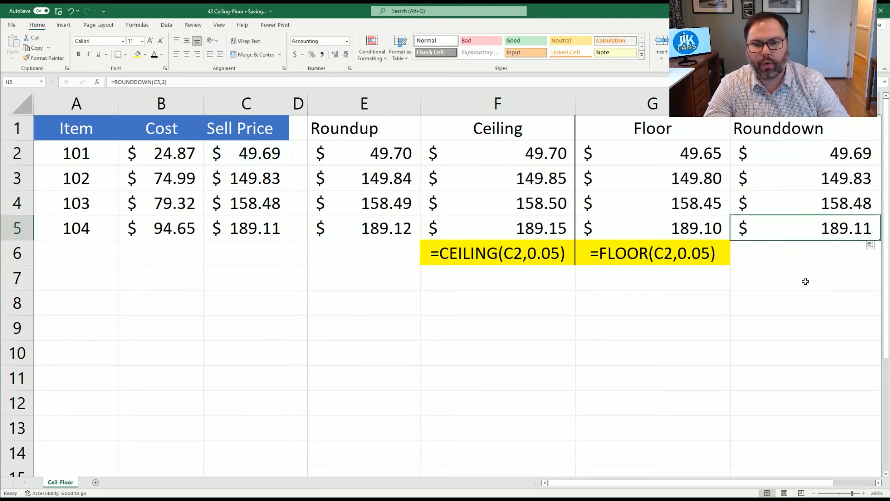